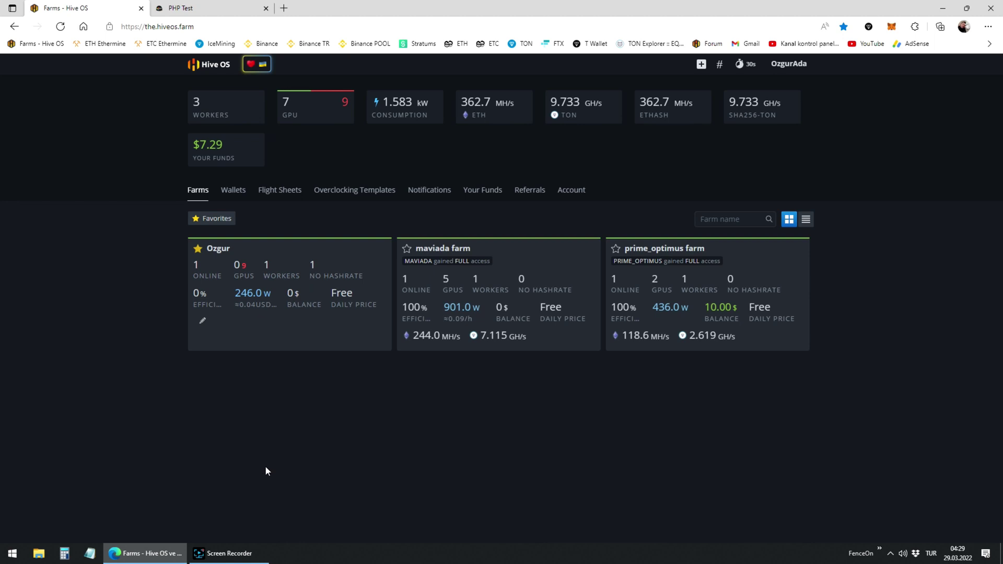
- Set the new flight sheet to coin ETH with the Binance ETH wallet, and search pools for 'ethe'
{"action": "left_click", "coordinate": [286, 194]}
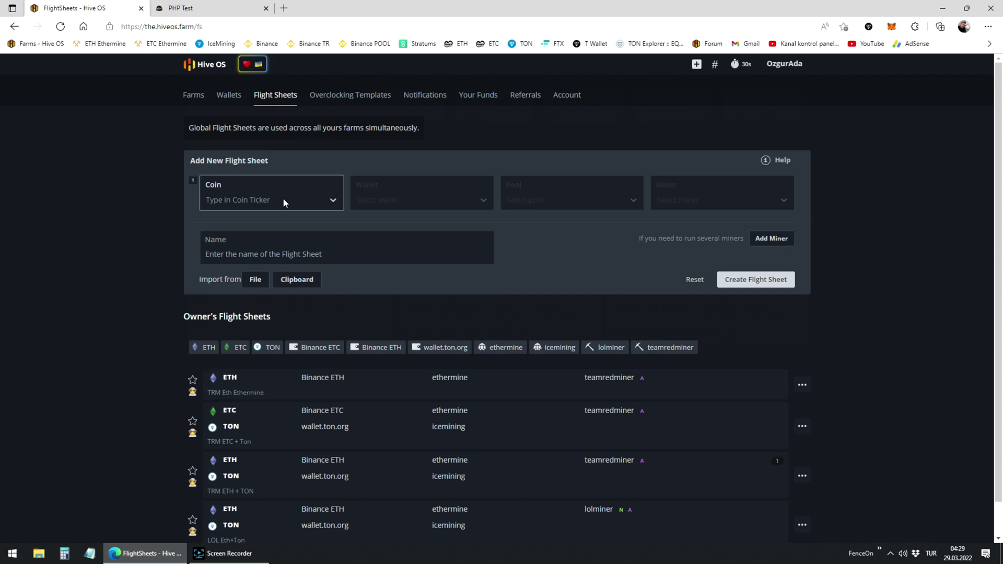
{"action": "left_click", "coordinate": [283, 197]}
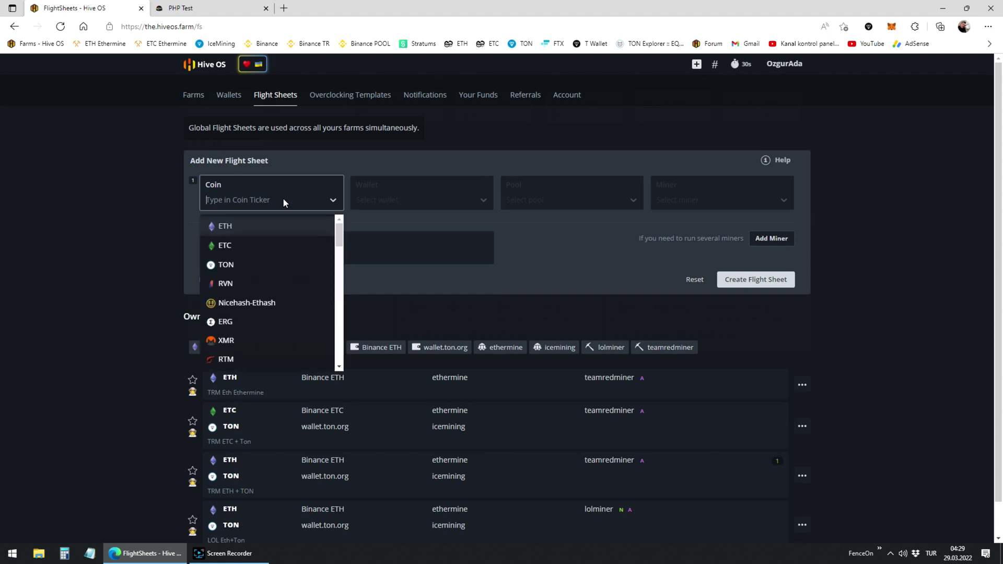
{"action": "left_click", "coordinate": [270, 227]}
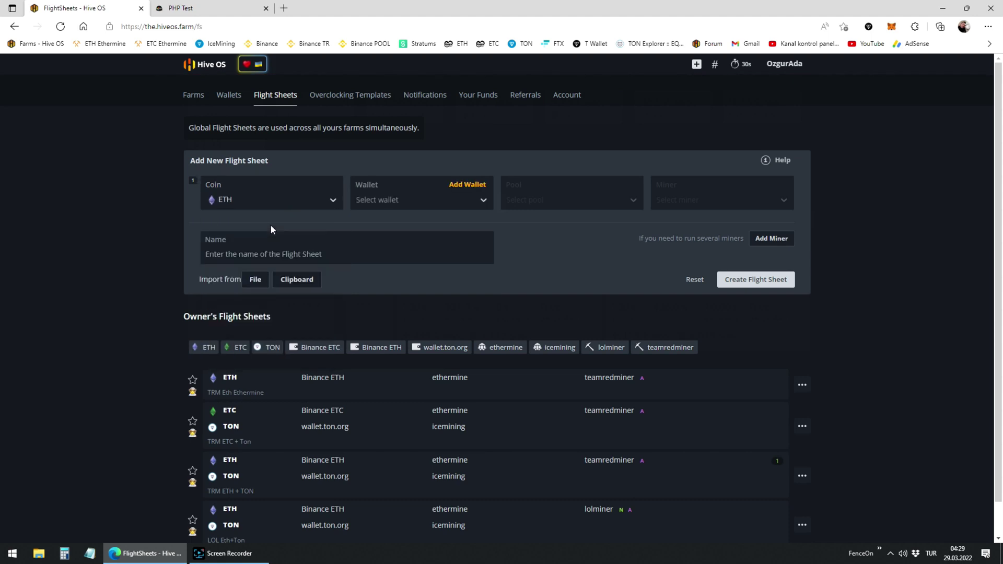
{"action": "left_click", "coordinate": [406, 200]}
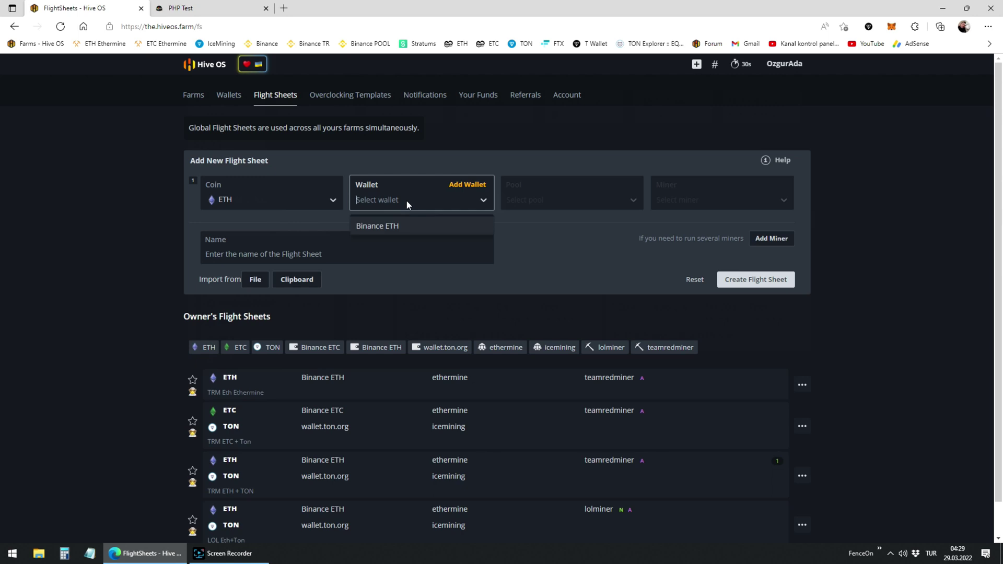
{"action": "left_click", "coordinate": [399, 226]}
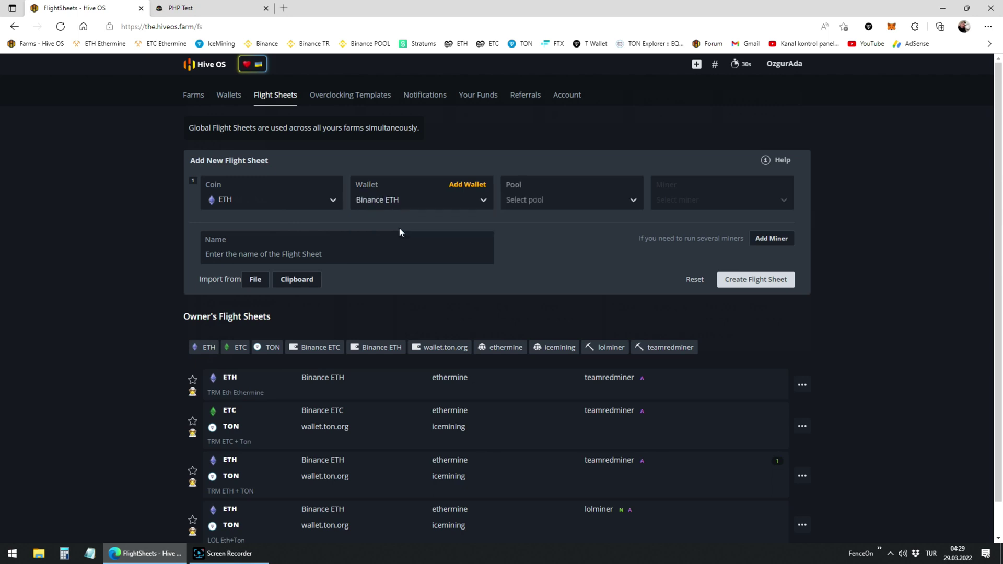
{"action": "left_click", "coordinate": [553, 199]}
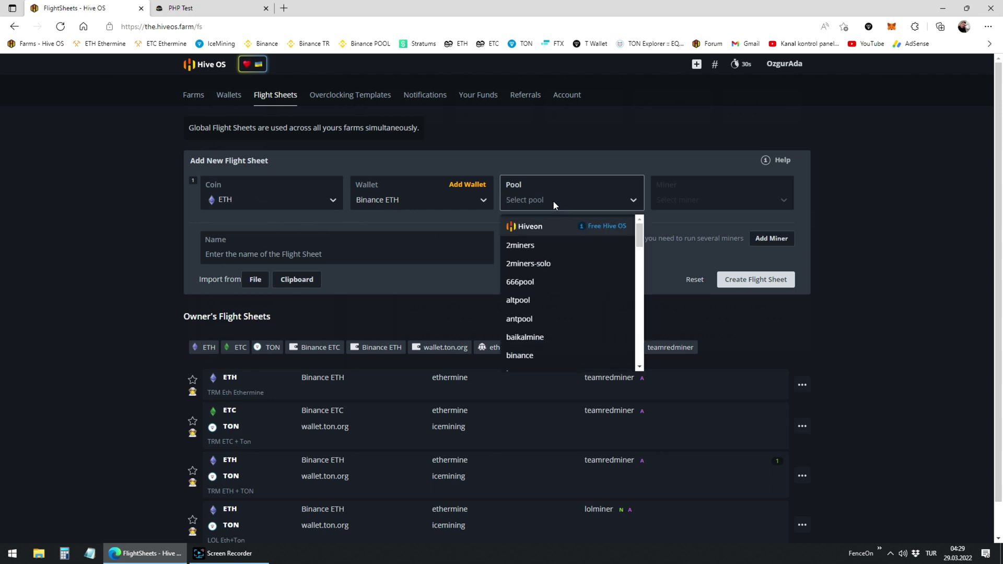
{"action": "type", "text": "ethe"}
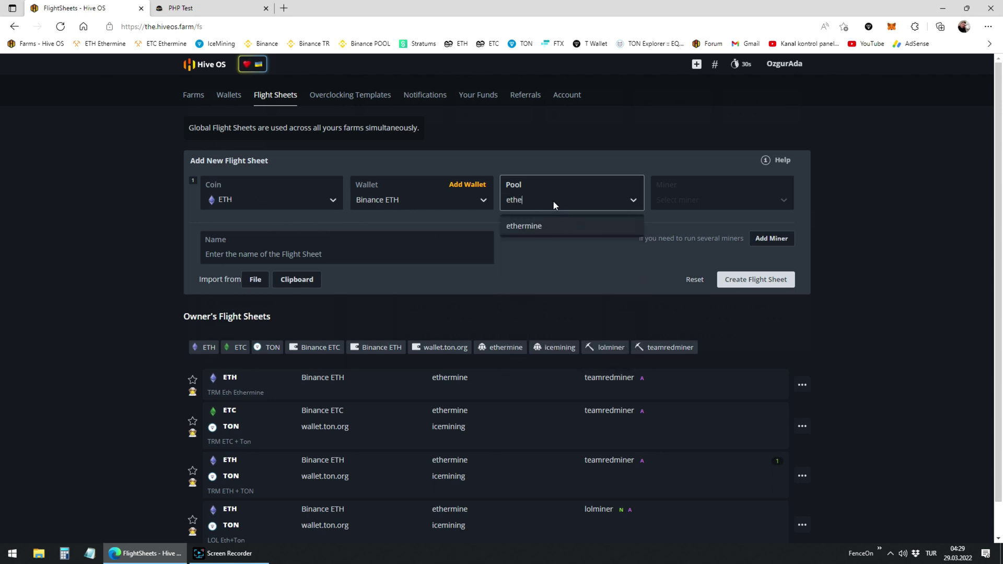
- Choose ethermine as the pool and tick its EU servers (eu1.ethermine.org)
{"action": "left_click", "coordinate": [535, 228]}
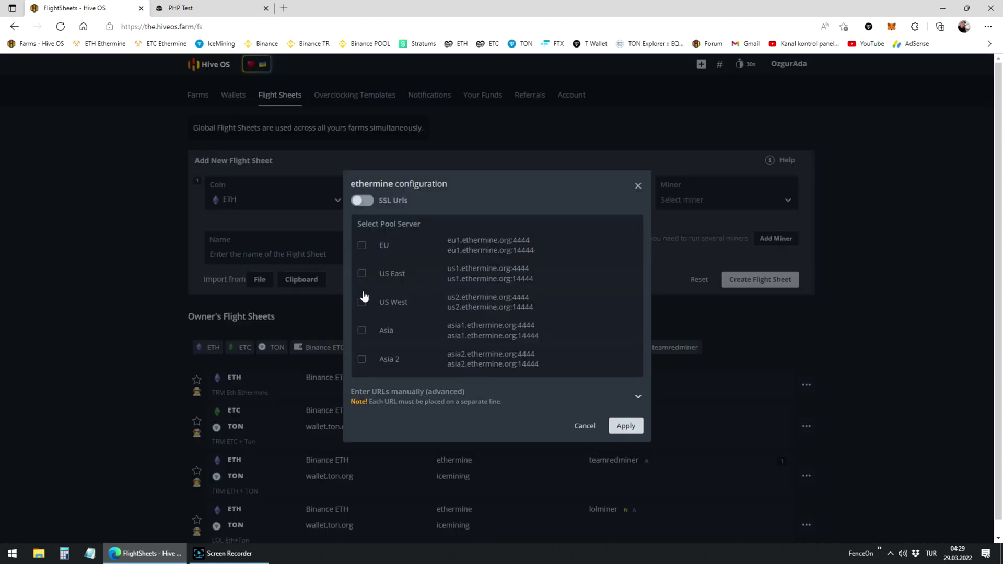
{"action": "left_click", "coordinate": [363, 251]}
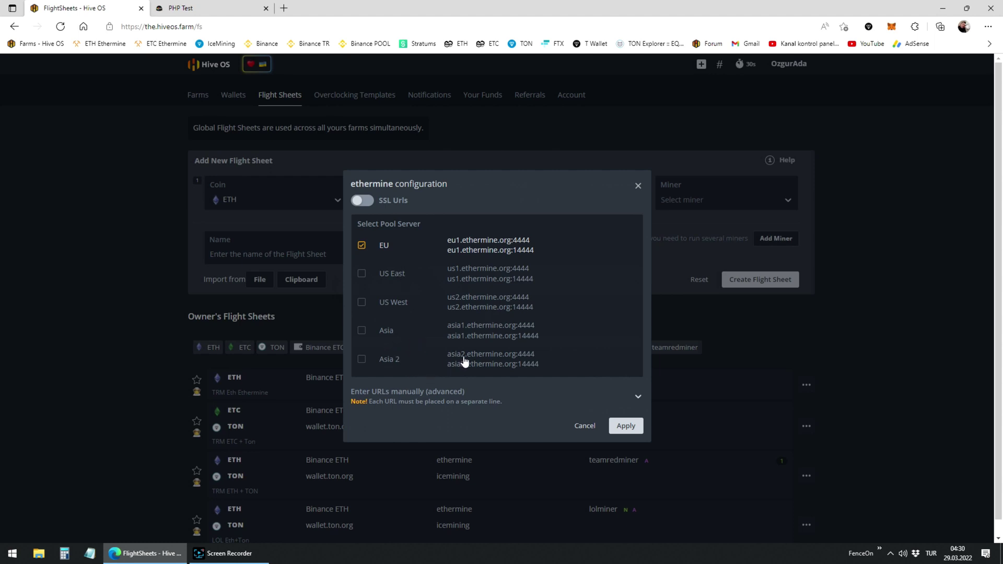
- Apply the ethermine server choice and select TeamRedMiner as the miner
{"action": "left_click", "coordinate": [626, 427]}
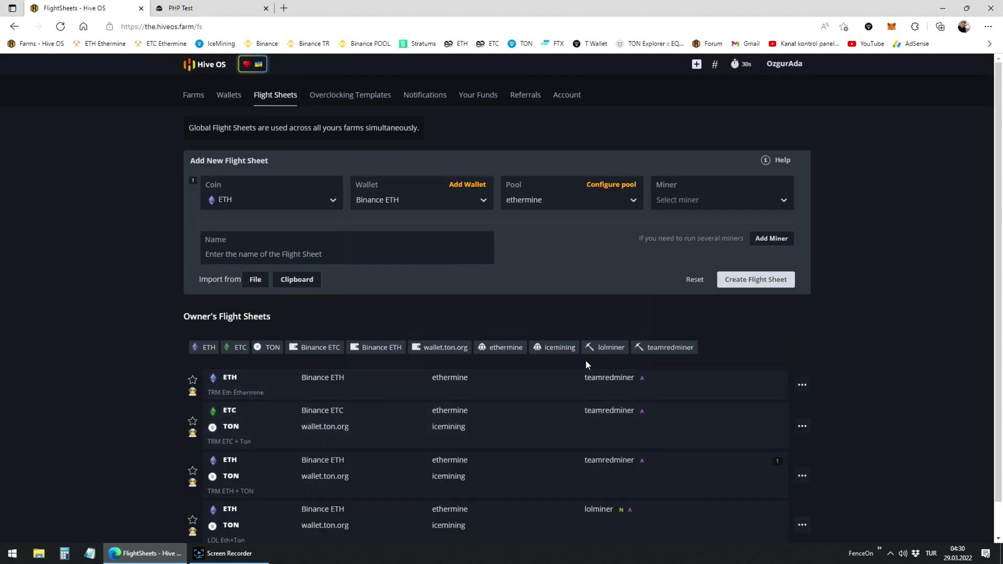
{"action": "left_click", "coordinate": [694, 200]}
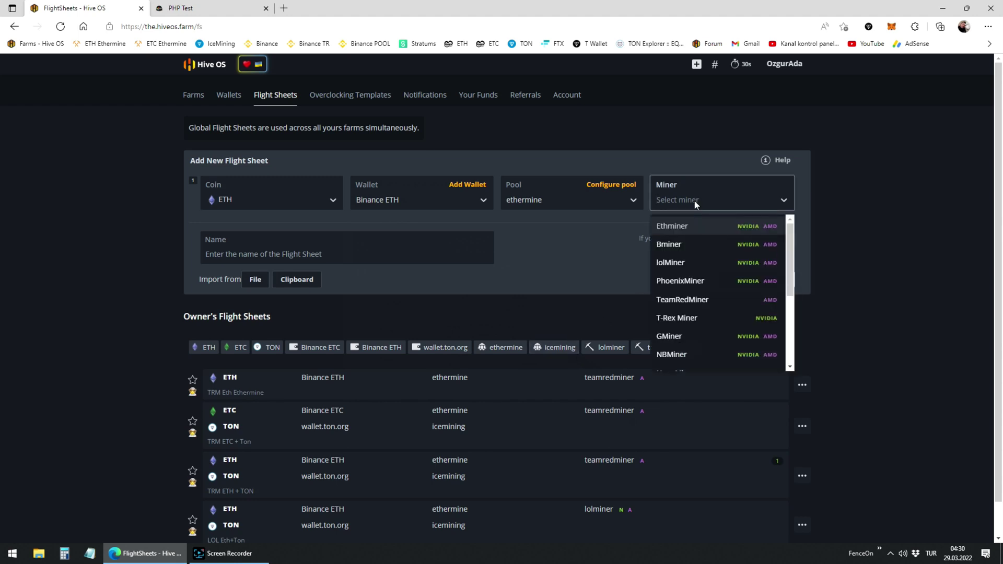
{"action": "left_click", "coordinate": [704, 300]}
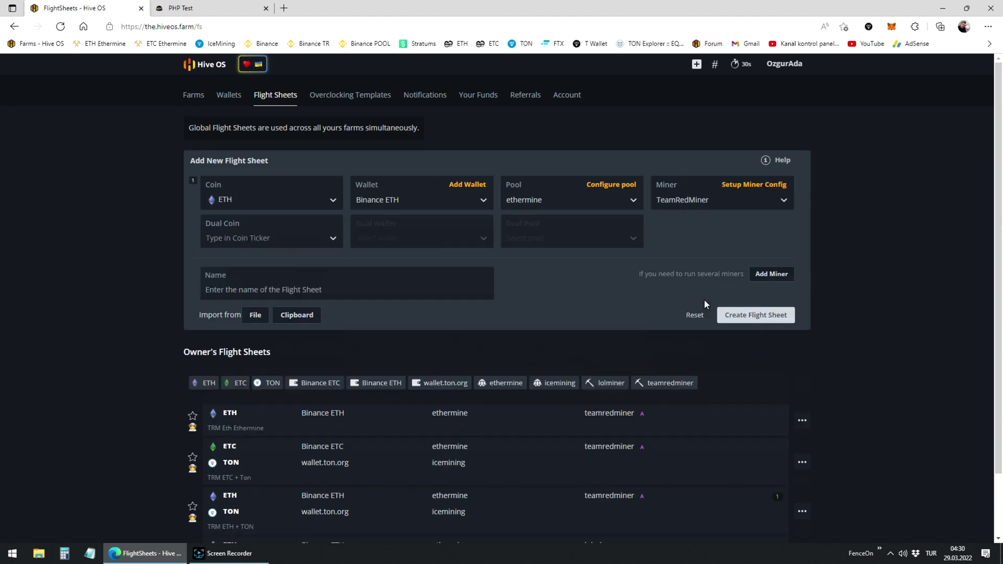
- Add TON as the dual coin, paid to the wallet.ton.org wallet
{"action": "left_click", "coordinate": [322, 239]}
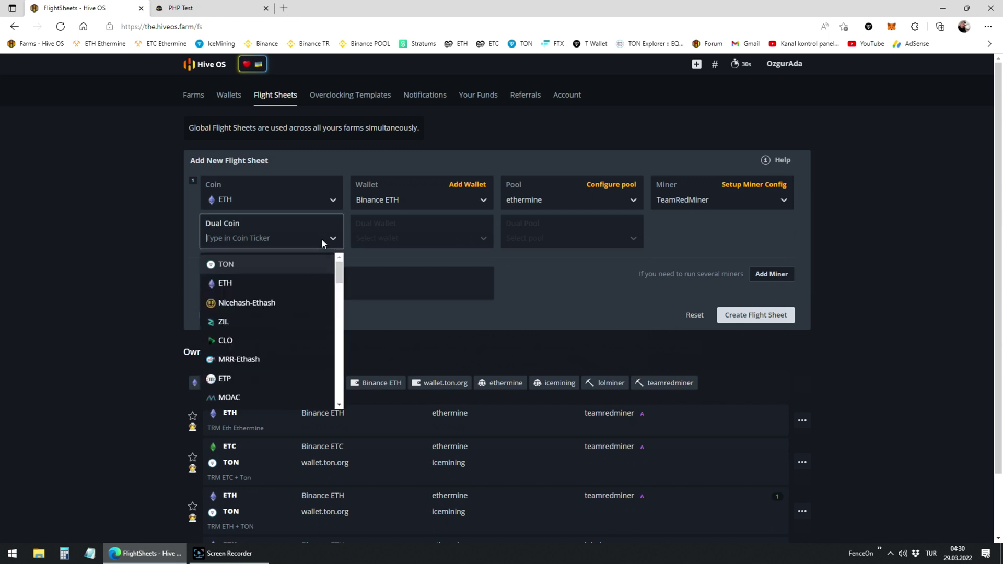
{"action": "left_click", "coordinate": [262, 265]}
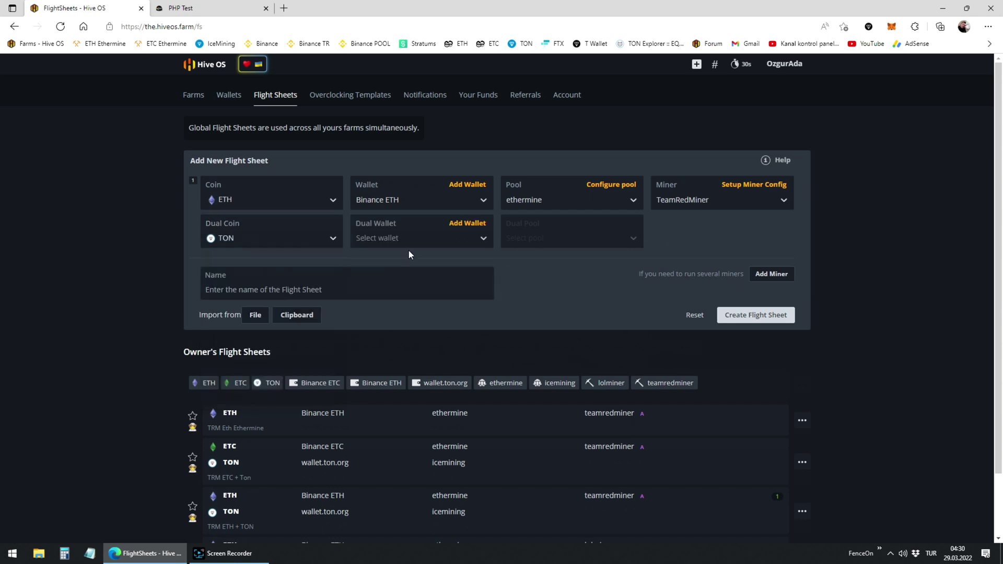
{"action": "left_click", "coordinate": [418, 239]}
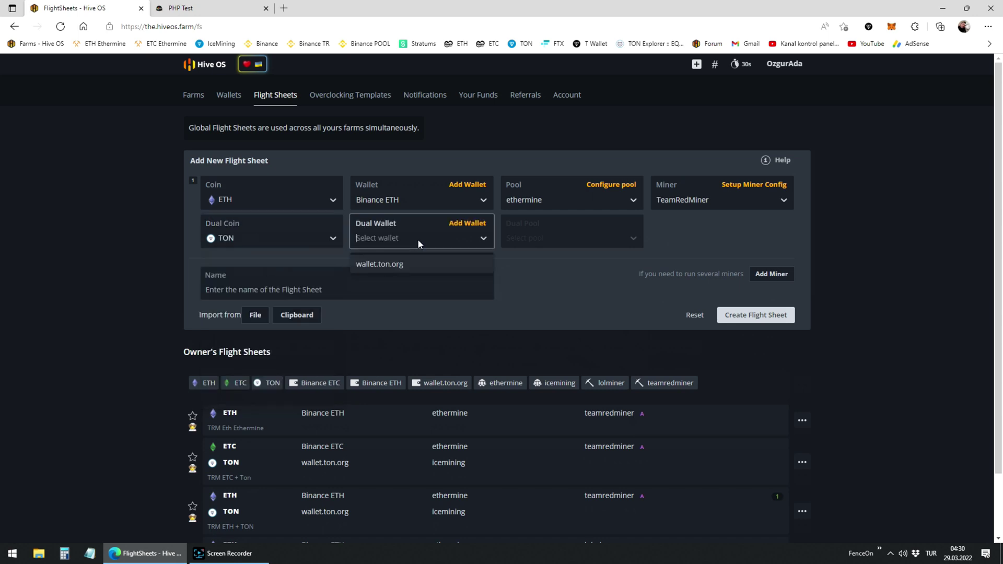
{"action": "left_click", "coordinate": [397, 267]}
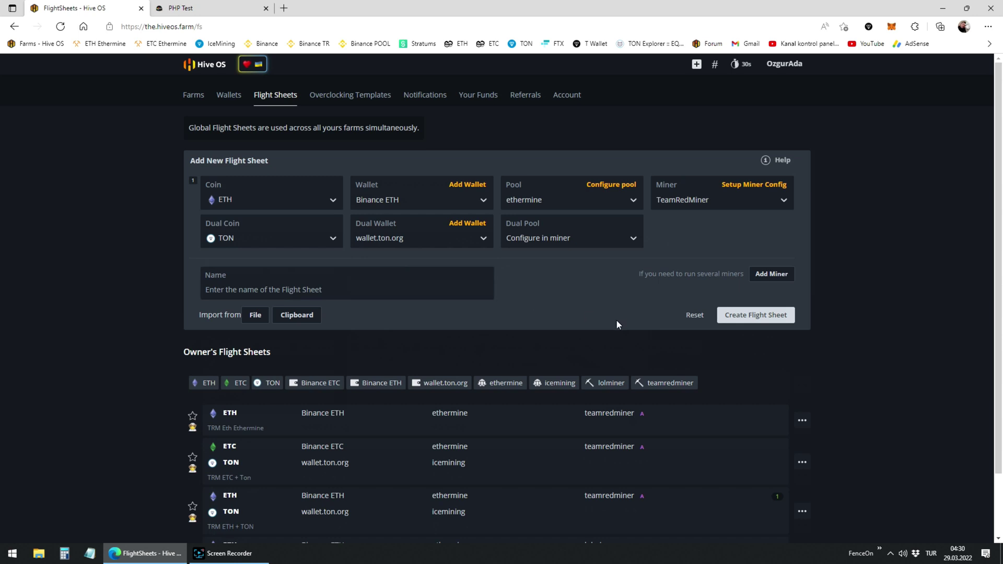
- Select icemining as the TON dual pool and expand 'Enter URLs manually (advanced)'
{"action": "left_click", "coordinate": [568, 241]}
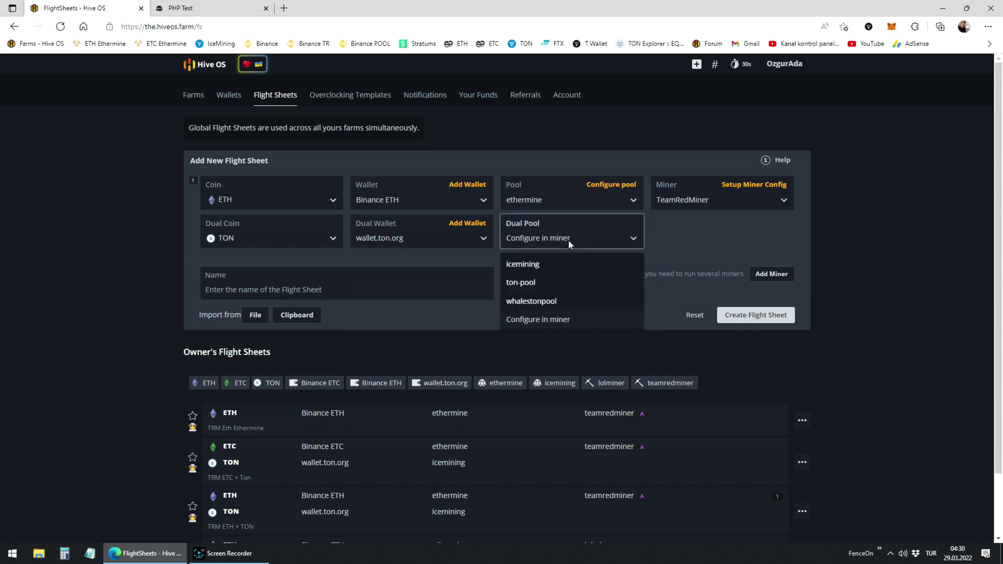
{"action": "left_click", "coordinate": [553, 265]}
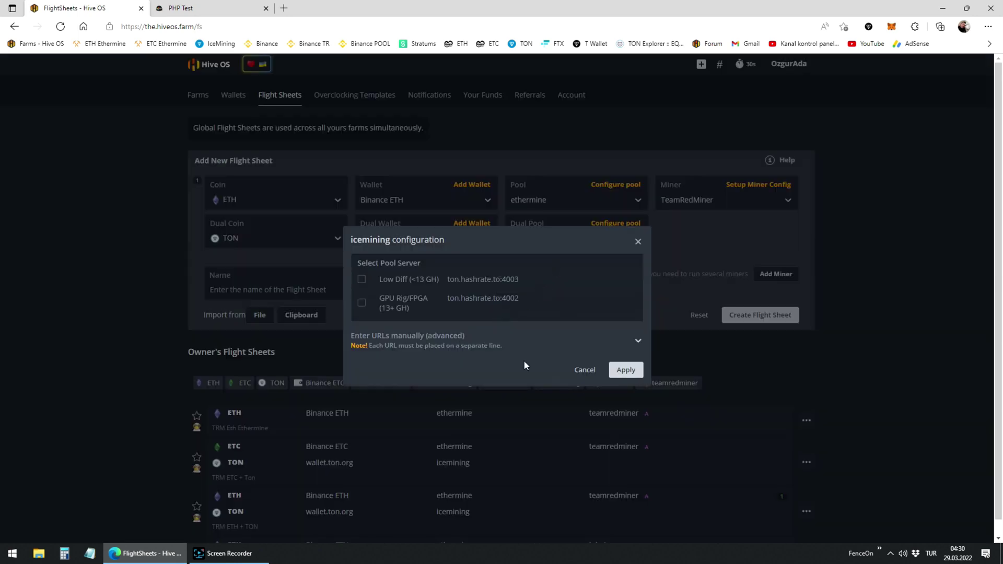
{"action": "left_click", "coordinate": [638, 343]}
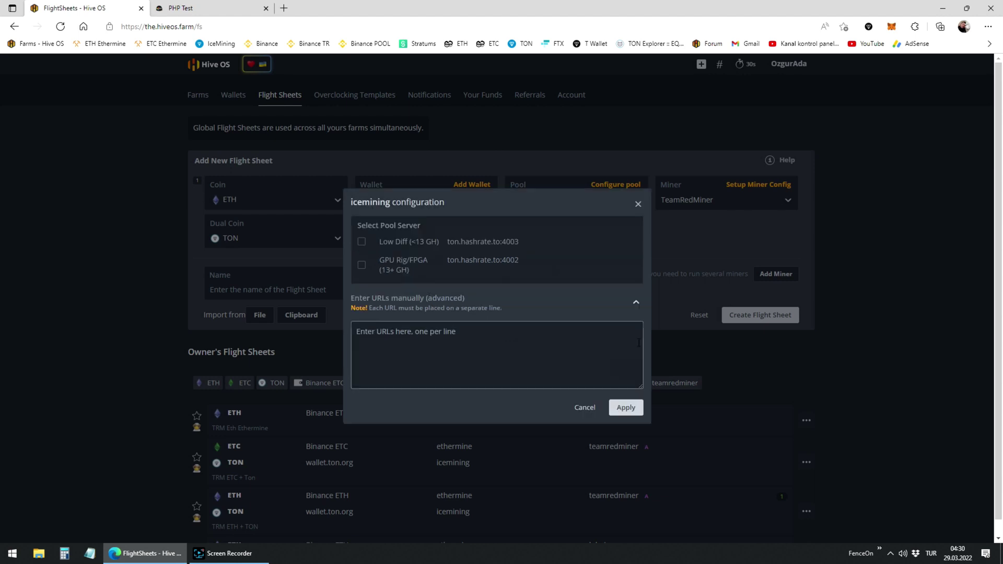
- Copy the Istanbul stratum host ton.tr.hashrate.to from icemining's TON Mining Guide
{"action": "left_click", "coordinate": [213, 10]}
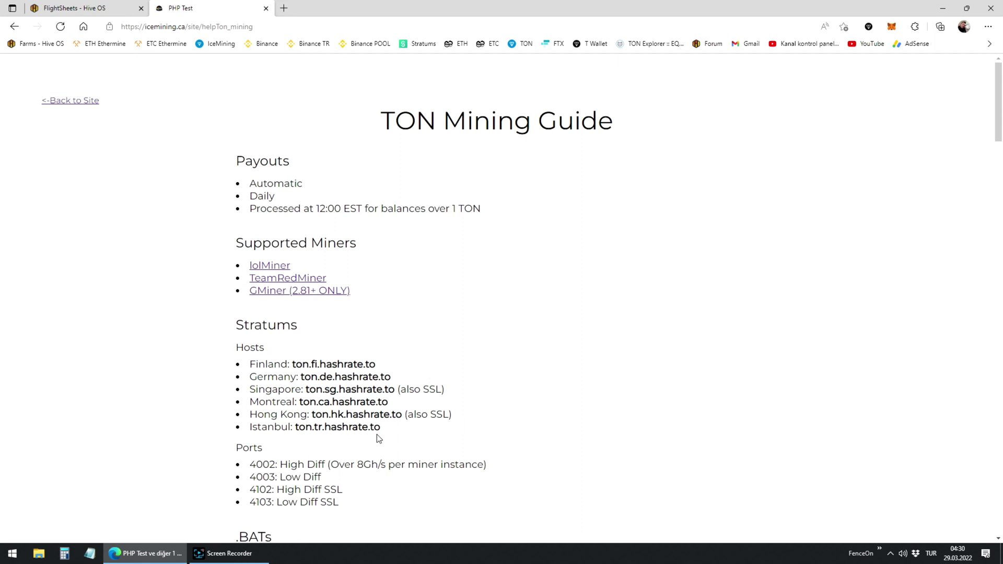
{"action": "left_click_drag", "start_coordinate": [381, 425], "coordinate": [293, 432]}
{"action": "key", "text": "ctrl+c"}
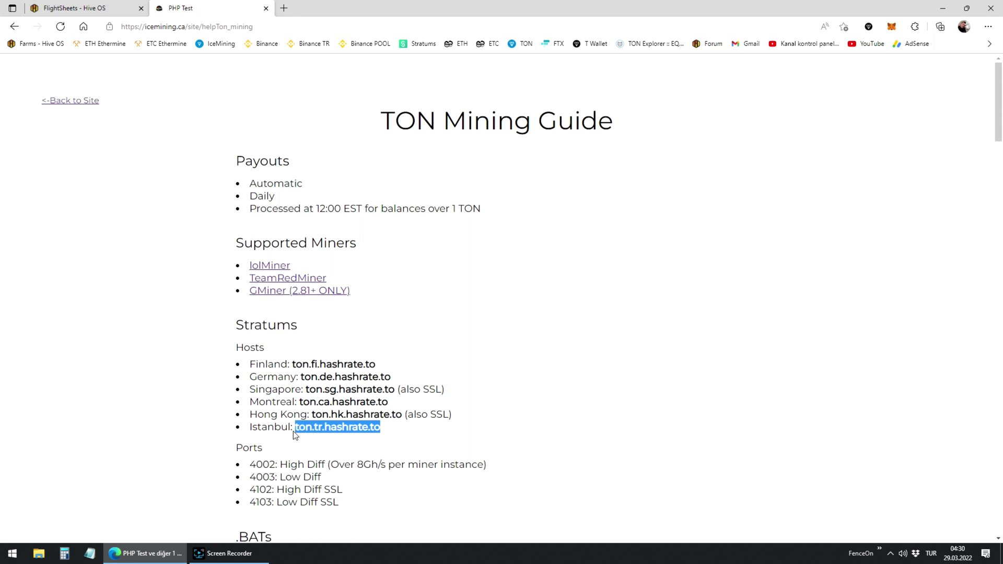
- Enter ton.tr.hashrate.to:4003 as icemining's manual URL and apply it
{"action": "left_click", "coordinate": [88, 8]}
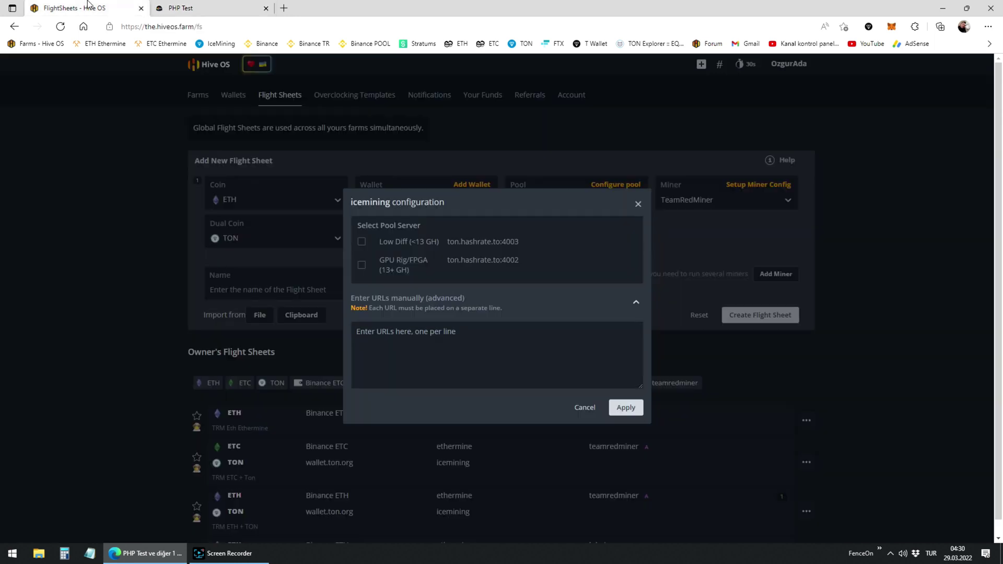
{"action": "left_click", "coordinate": [406, 340]}
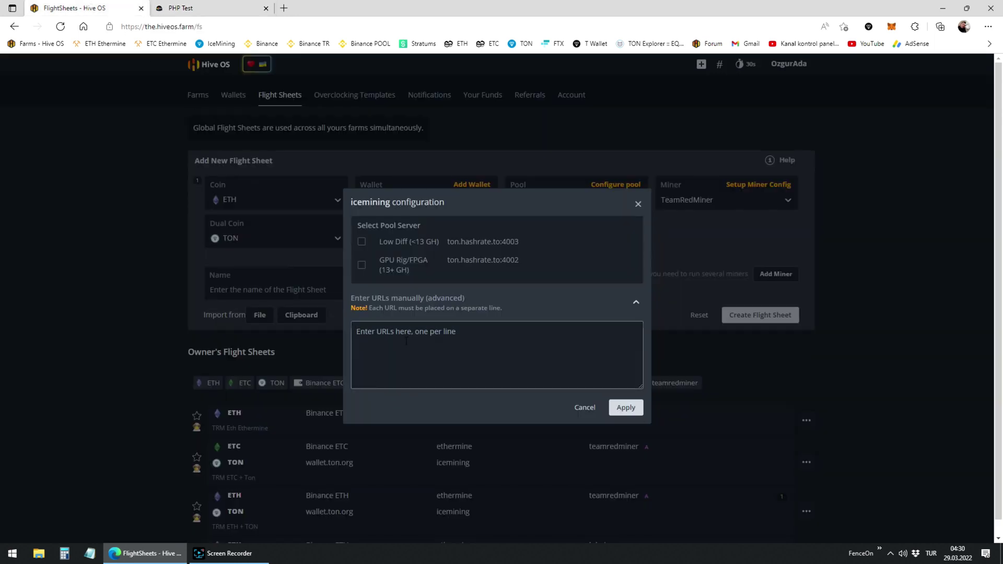
{"action": "key", "text": "ctrl+v"}
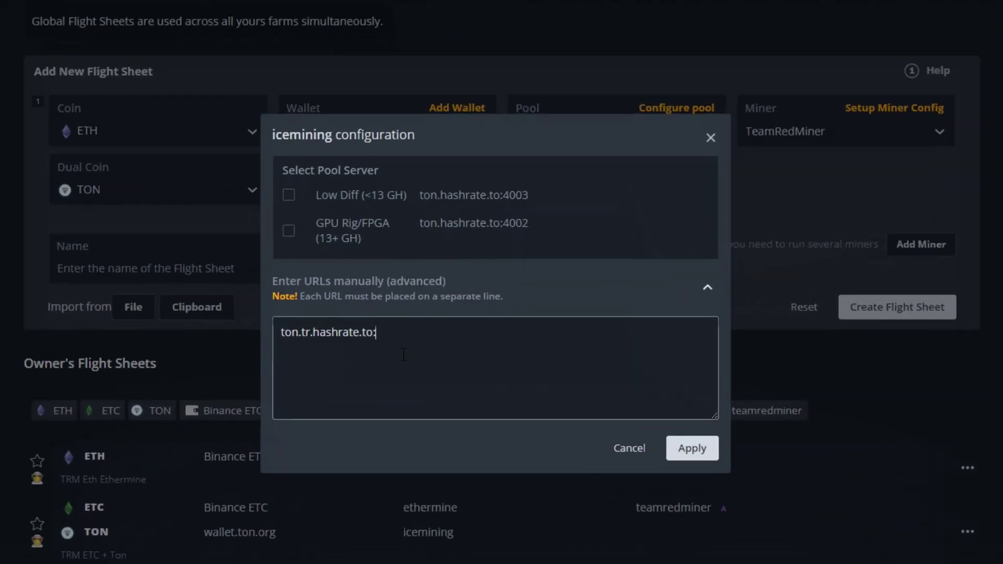
{"action": "type", "text": ":4"}
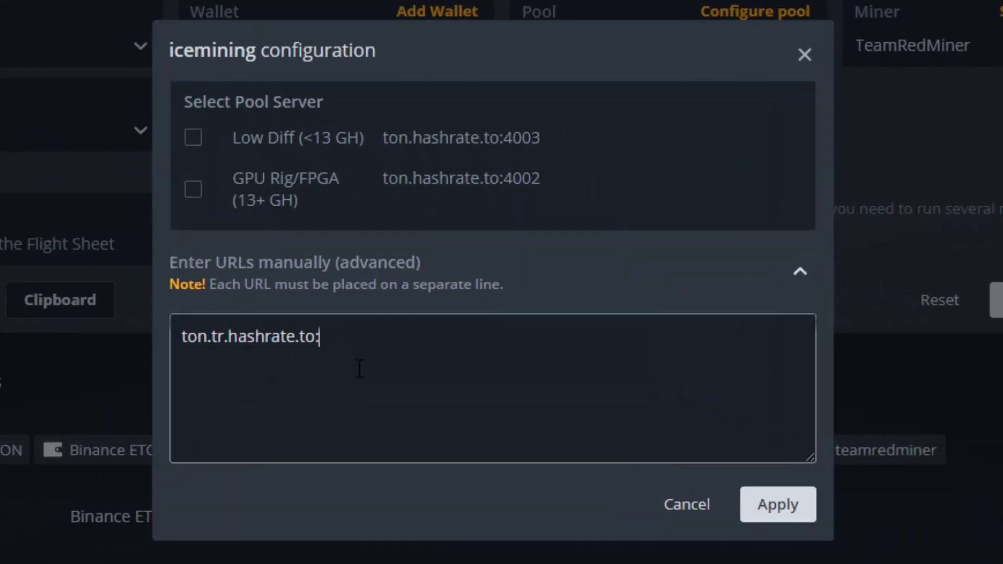
{"action": "type", "text": "003"}
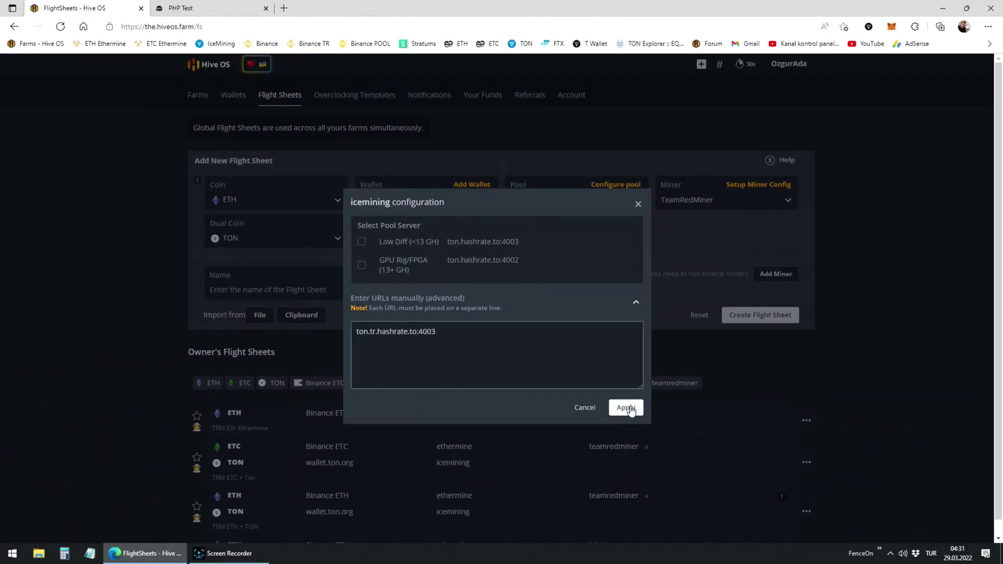
{"action": "left_click", "coordinate": [627, 408]}
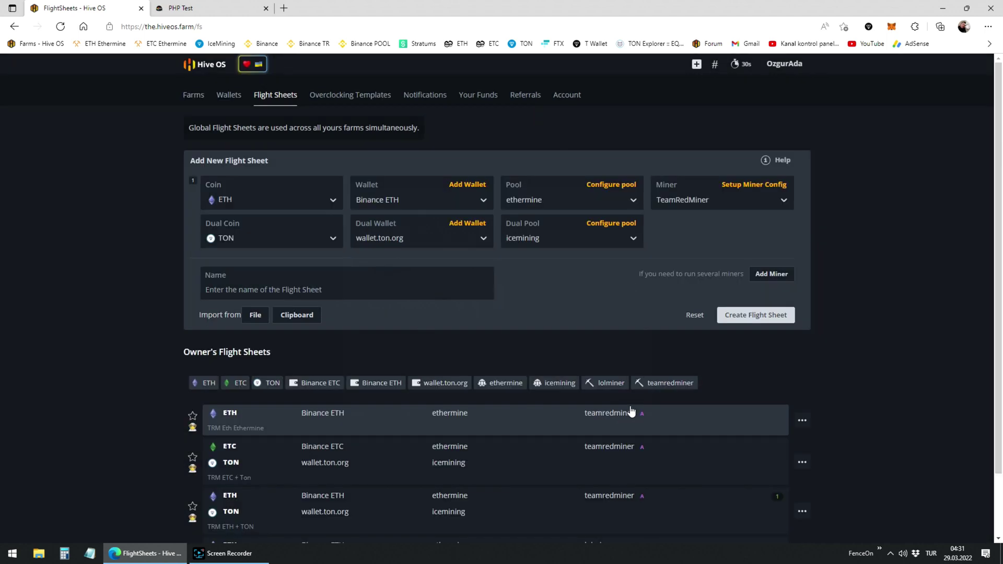
- Name the sheet 'Team Red Miner ETH +TON', save the miner config, and create it
{"action": "left_click", "coordinate": [246, 290]}
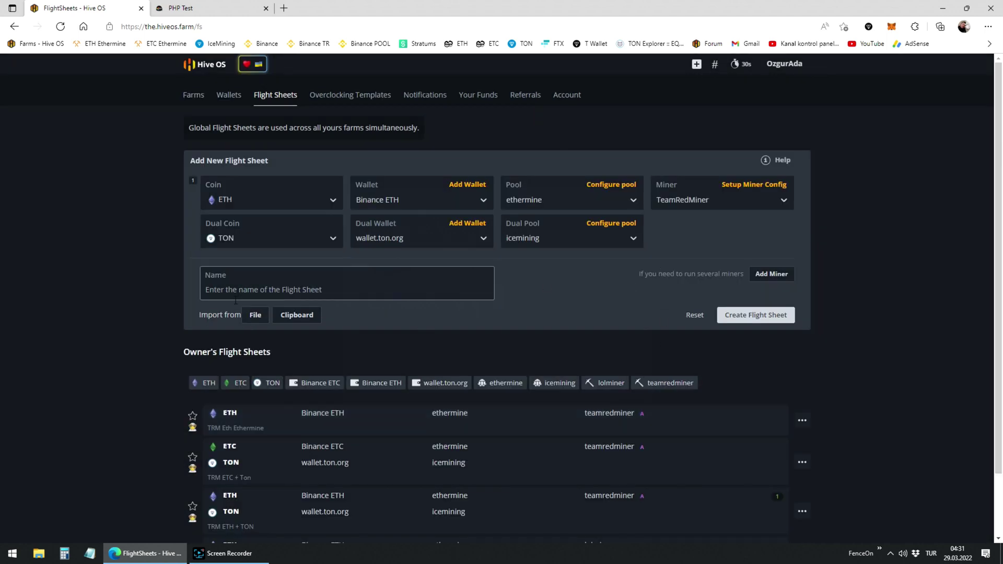
{"action": "type", "text": "Team"}
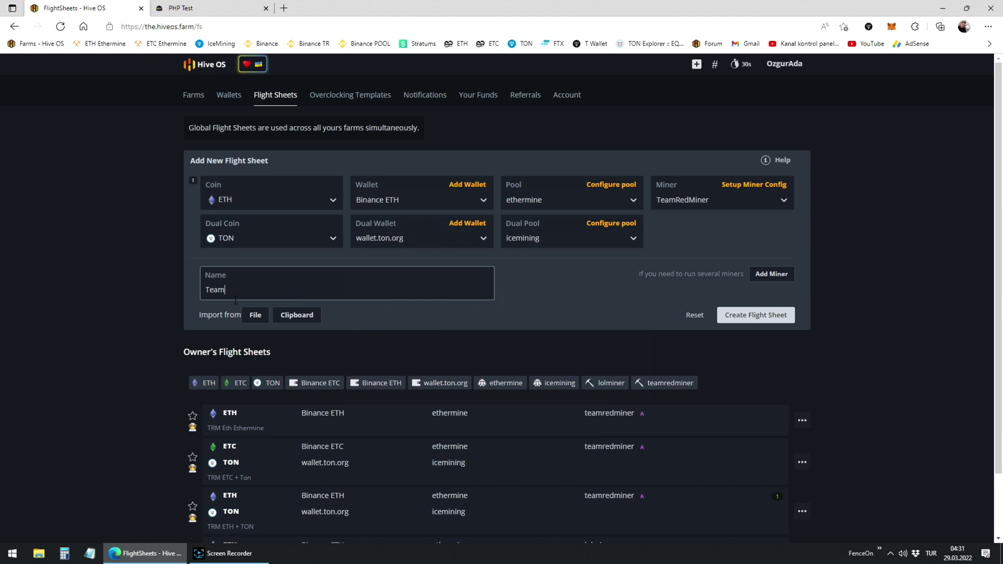
{"action": "type", "text": " Red Miner "}
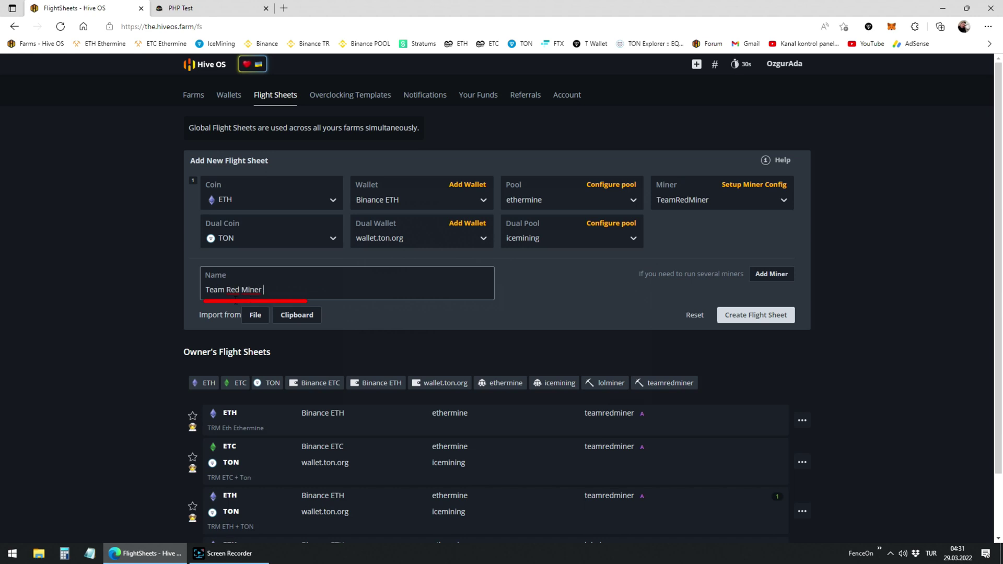
{"action": "type", "text": "ETH +TON"}
{"action": "left_click", "coordinate": [753, 186]}
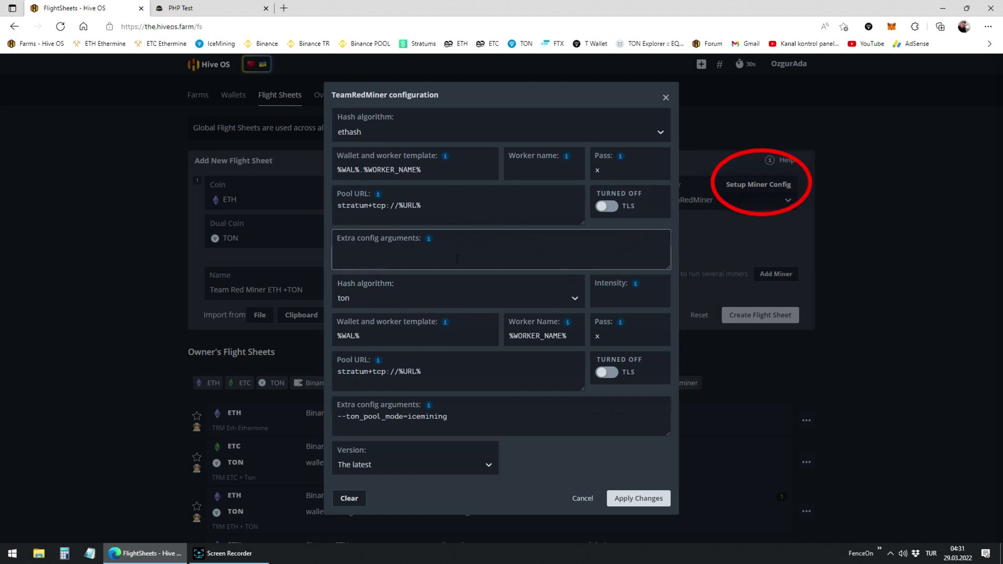
{"action": "left_click", "coordinate": [647, 502]}
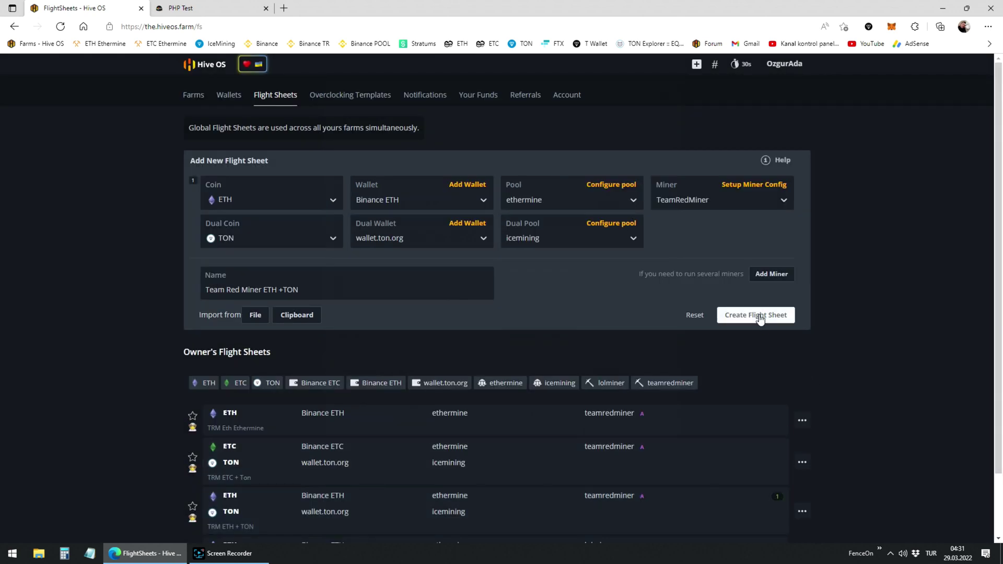
{"action": "left_click", "coordinate": [758, 315]}
{"action": "scroll", "coordinate": [759, 316], "scroll_direction": "down", "scroll_amount": 2}
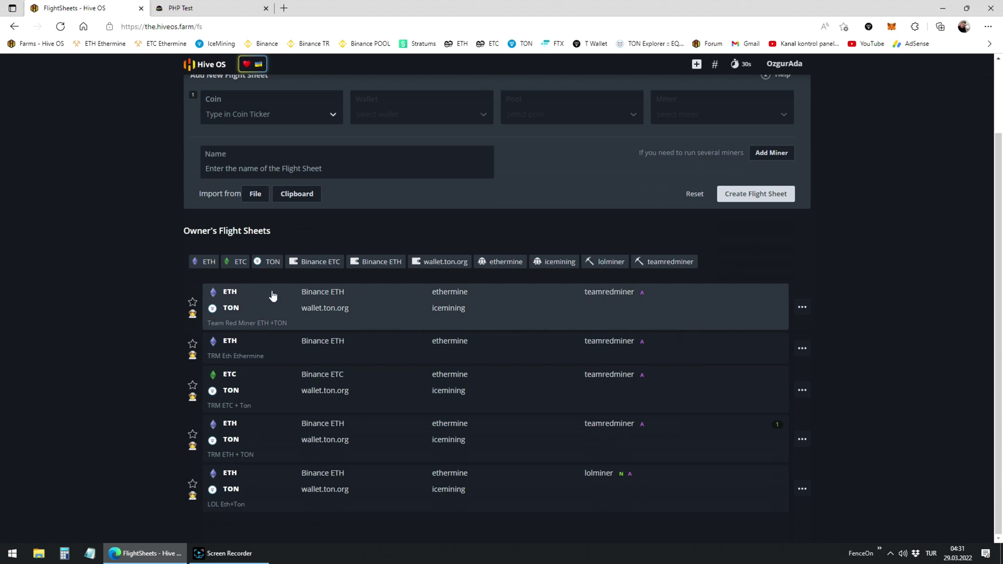
{"action": "scroll", "coordinate": [229, 155], "scroll_direction": "up", "scroll_amount": 2}
- Apply the Team Red Miner ETH +TON sheet to worker Liberta in farm Ozgur
{"action": "left_click", "coordinate": [200, 102]}
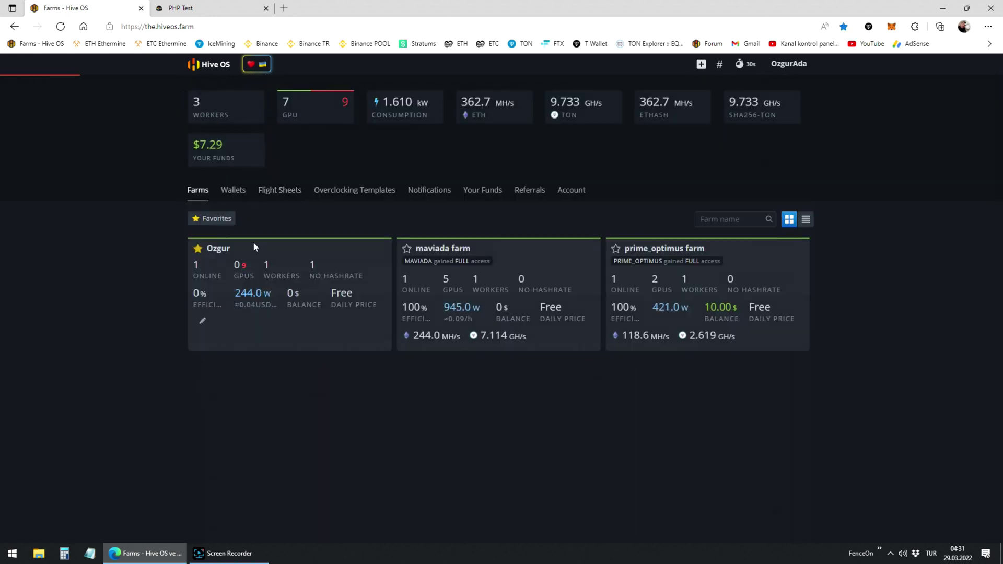
{"action": "left_click", "coordinate": [292, 280]}
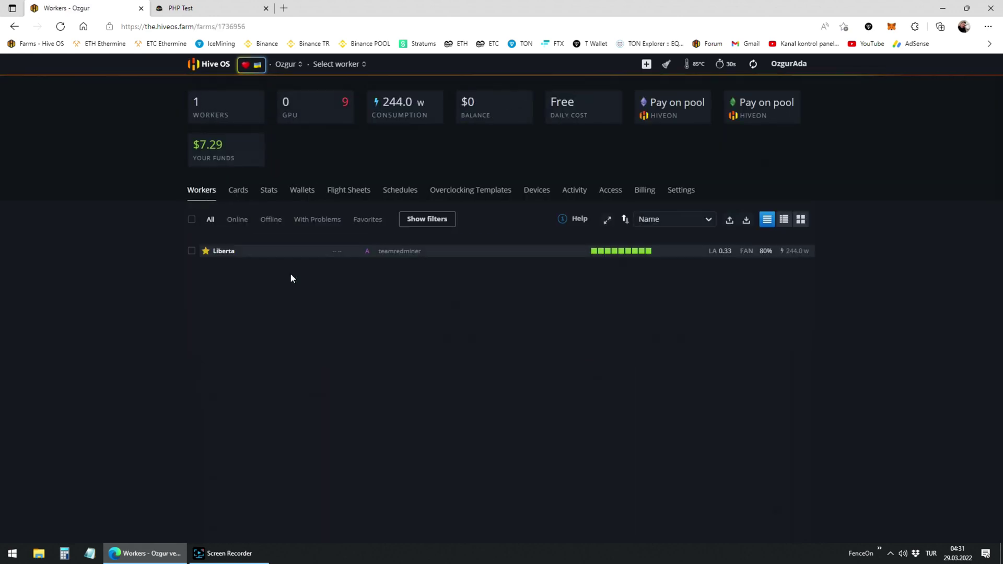
{"action": "left_click", "coordinate": [225, 252]}
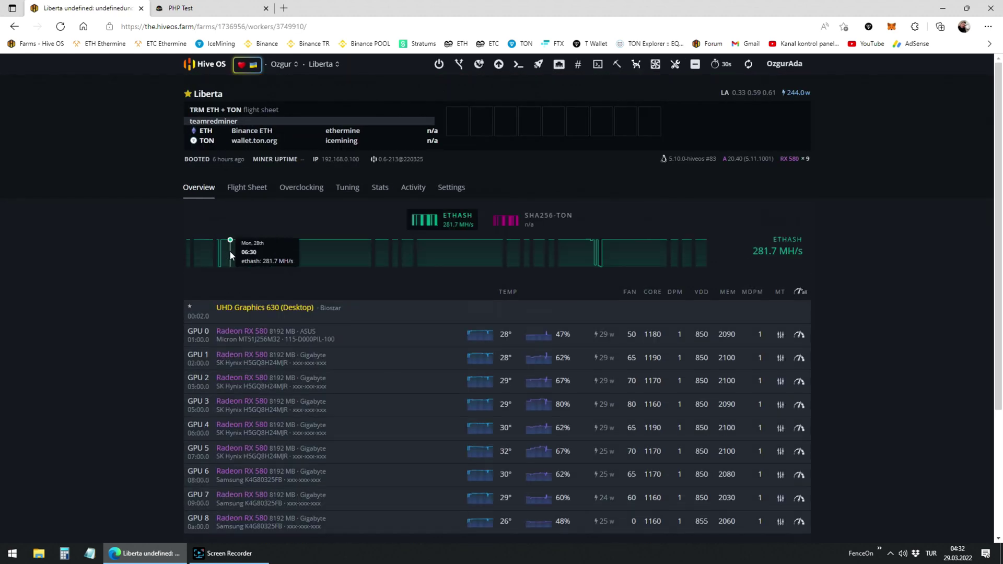
{"action": "left_click", "coordinate": [257, 191]}
{"action": "scroll", "coordinate": [235, 307], "scroll_direction": "down", "scroll_amount": 3}
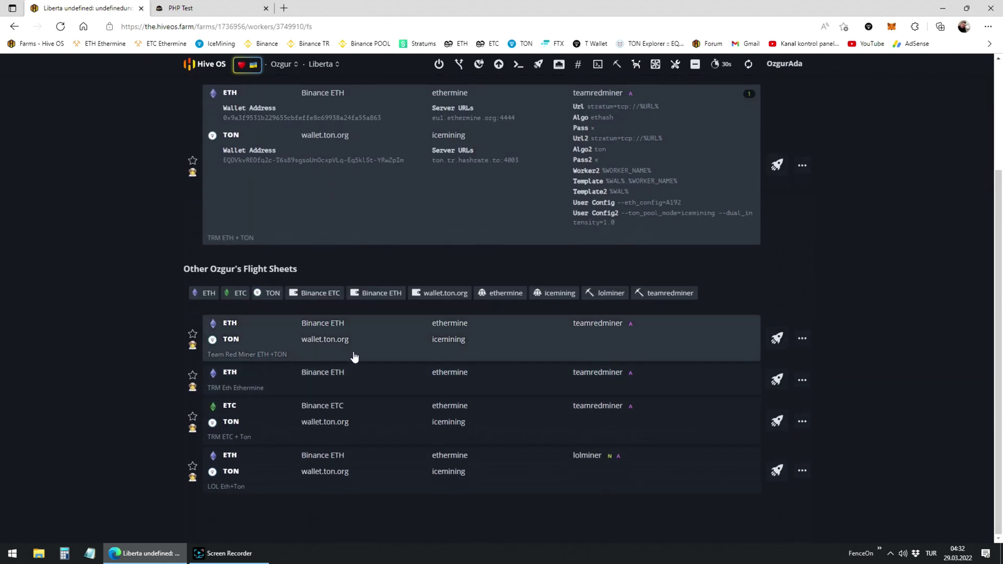
{"action": "left_click", "coordinate": [777, 340]}
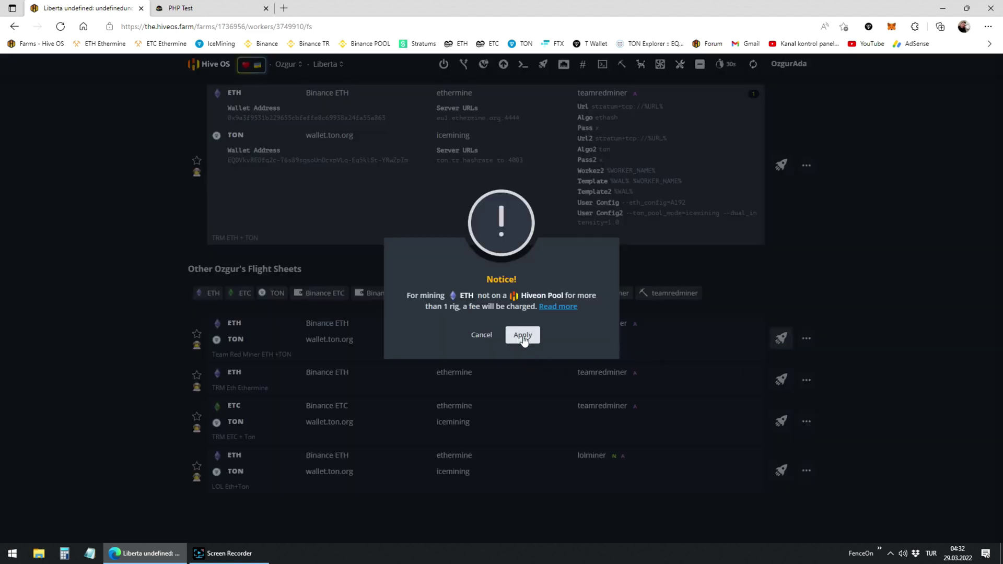
{"action": "left_click", "coordinate": [522, 335]}
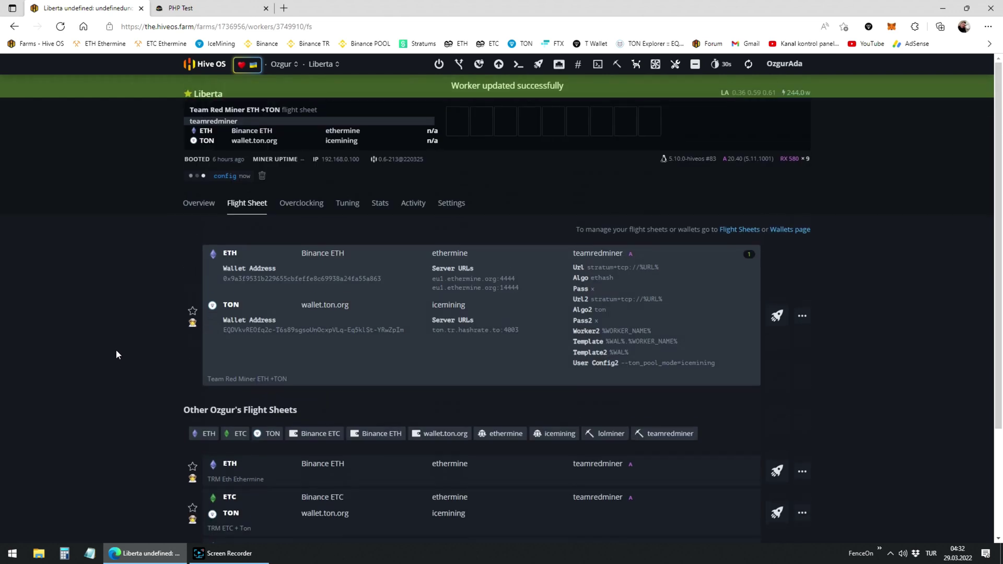
{"action": "left_click", "coordinate": [203, 207]}
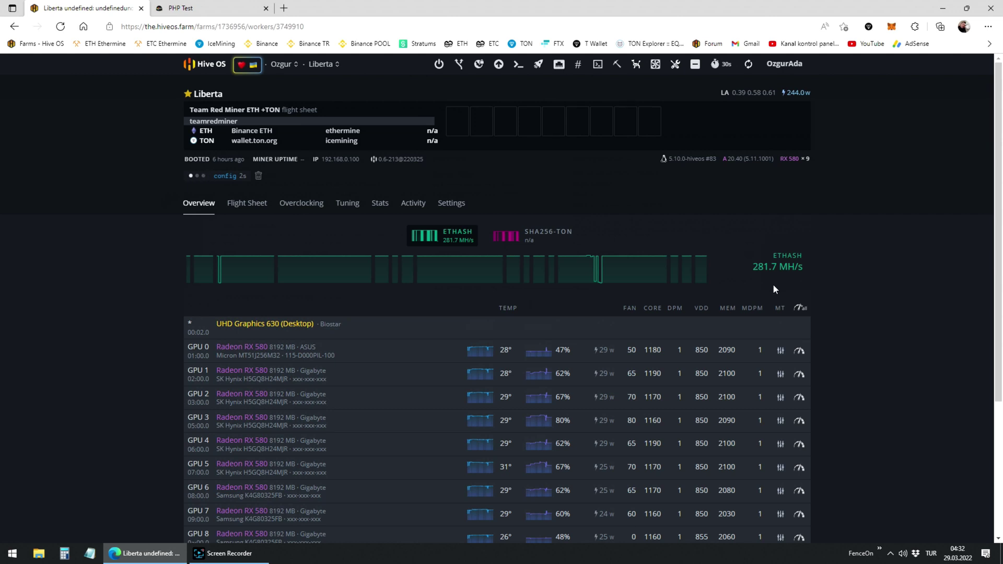
- Refresh Liberta's overview twice until the teamredminer ETH and TON hashrates load
{"action": "left_click", "coordinate": [748, 65]}
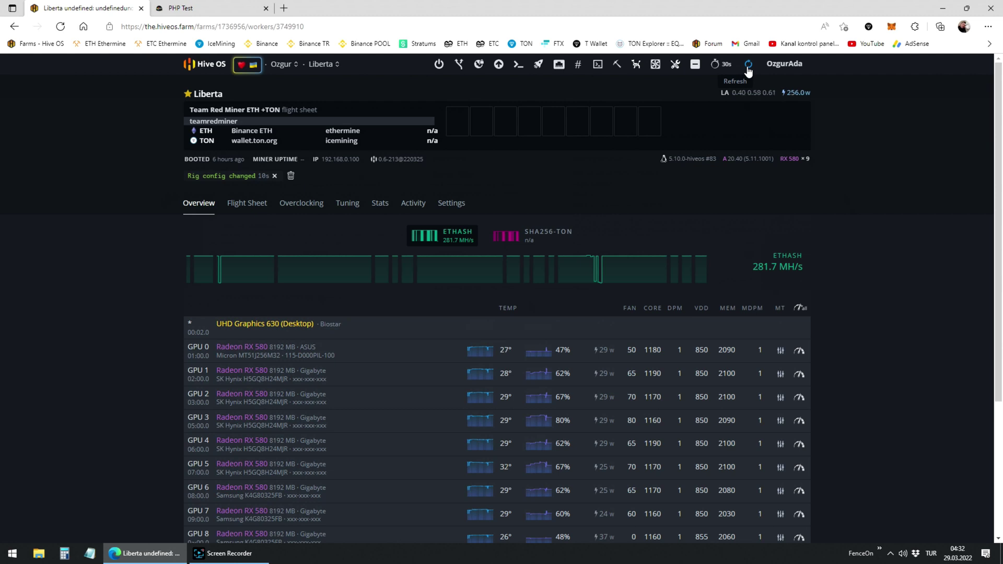
{"action": "left_click", "coordinate": [748, 64]}
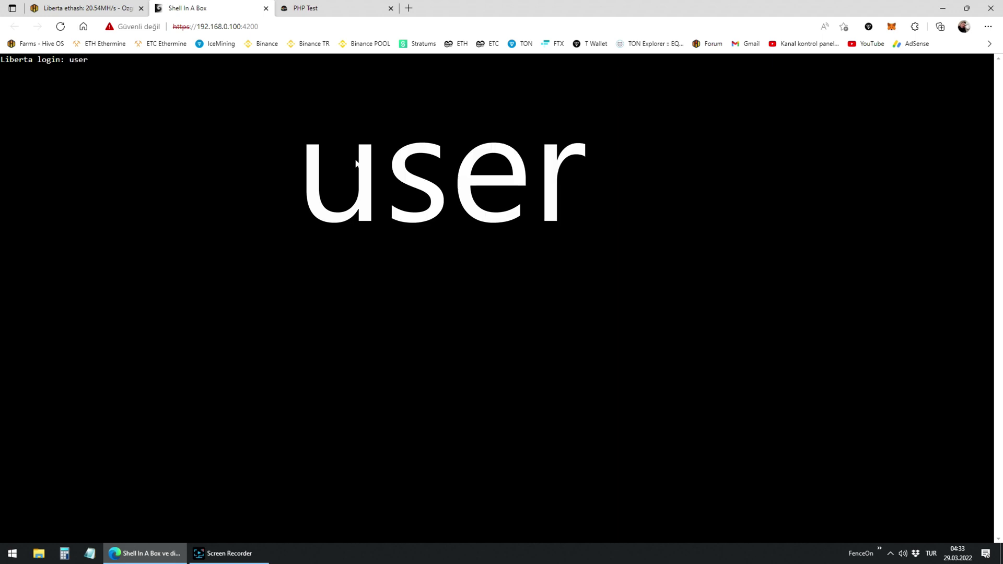
- Log into the Liberta rig with the account password and run 'miner' to view its log
{"action": "key", "text": "Return"}
{"action": "type", "text": "1"}
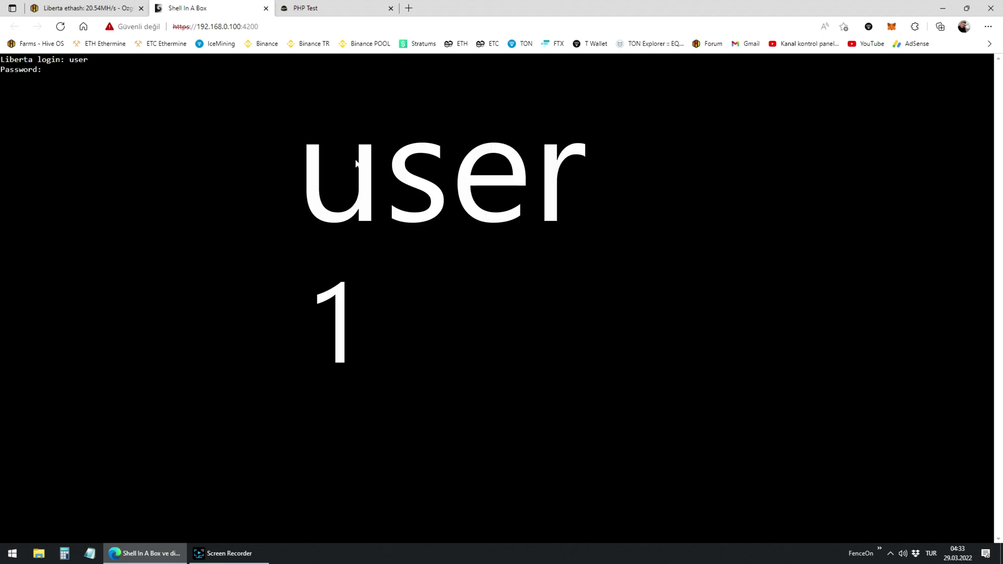
{"action": "key", "text": "Return"}
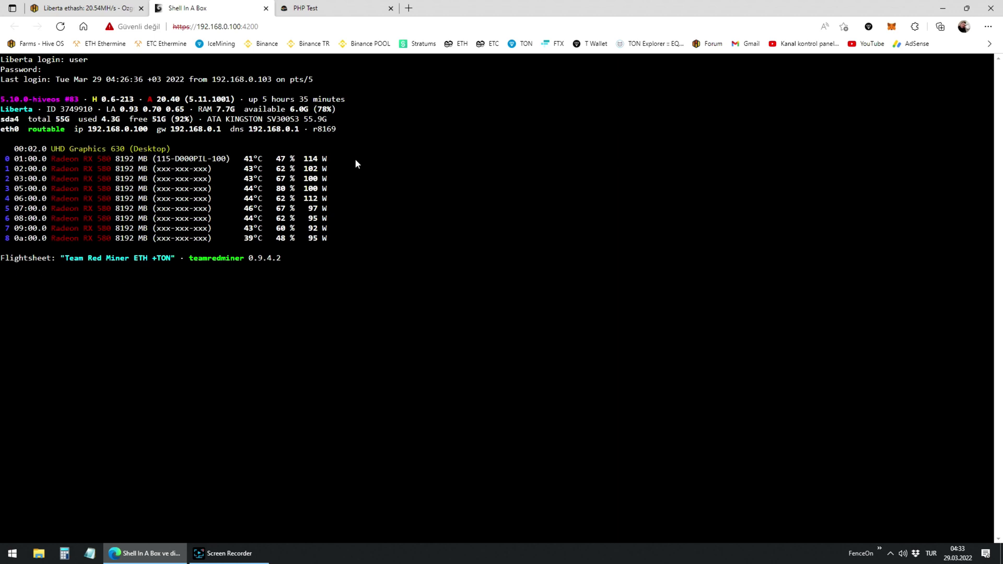
{"action": "type", "text": "m"}
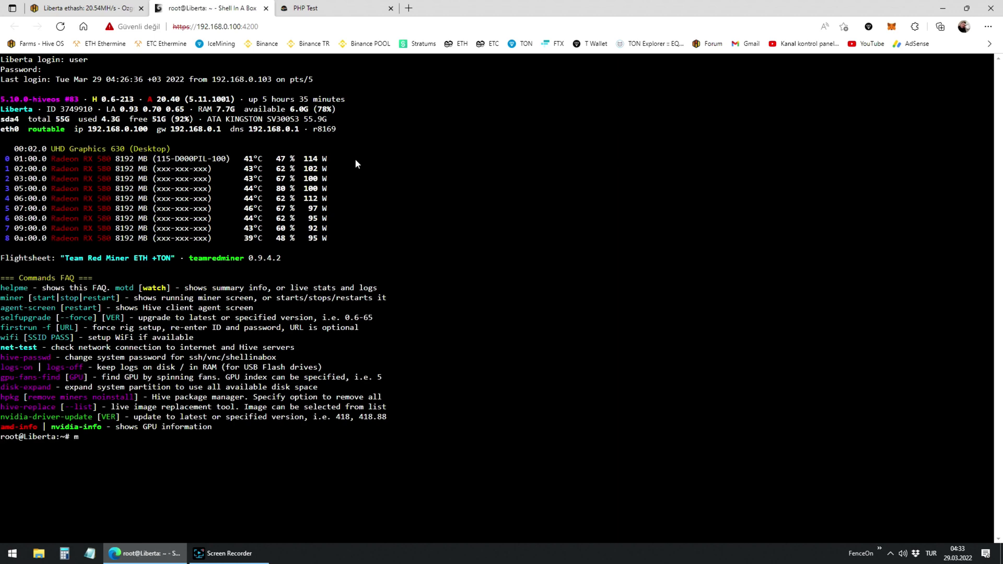
{"action": "type", "text": "iner"}
{"action": "key", "text": "Return"}
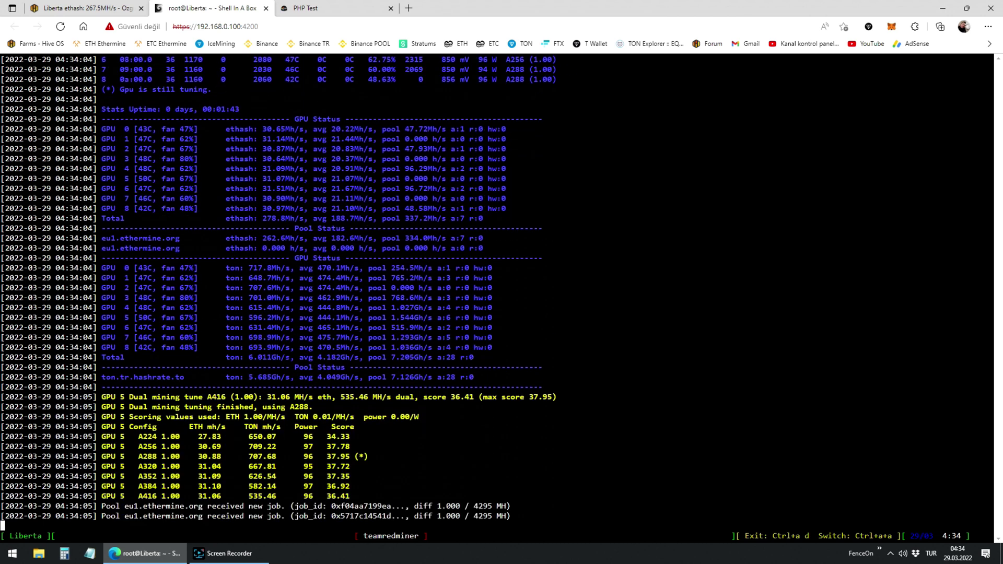
- Refresh Liberta's Hive OS overview so it reports 278.8 MH ETH and 6.011 GH TON
{"action": "left_click", "coordinate": [83, 8]}
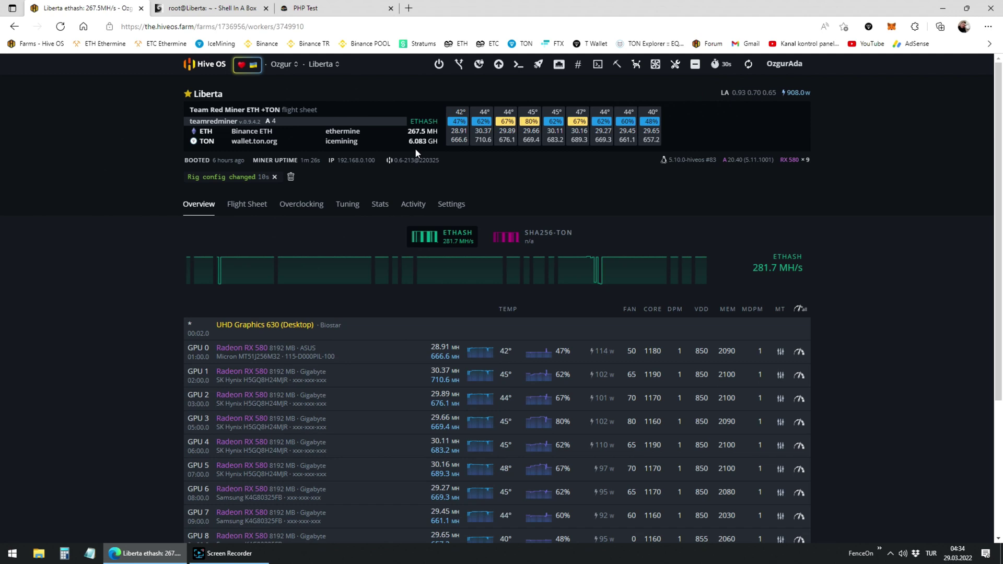
{"action": "left_click", "coordinate": [750, 65]}
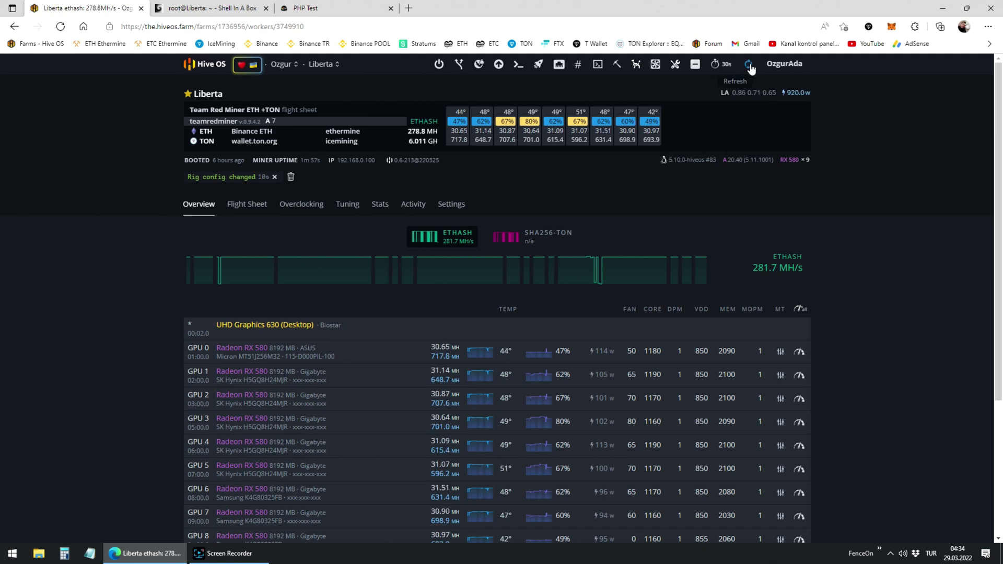